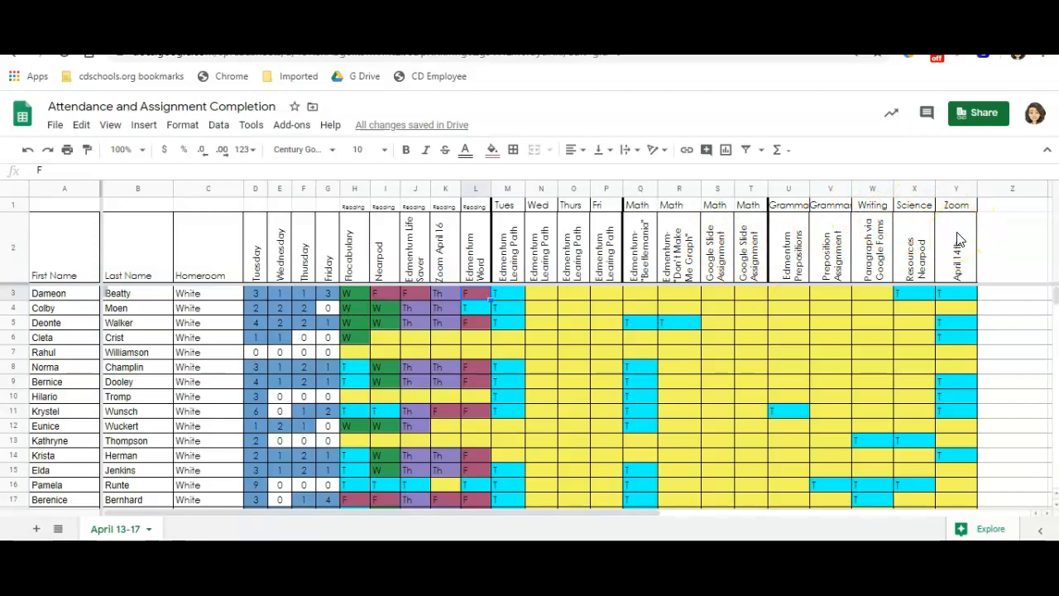
# Review the conditional formatting rules applied to the assignment completion cells
pyautogui.click(360, 294)
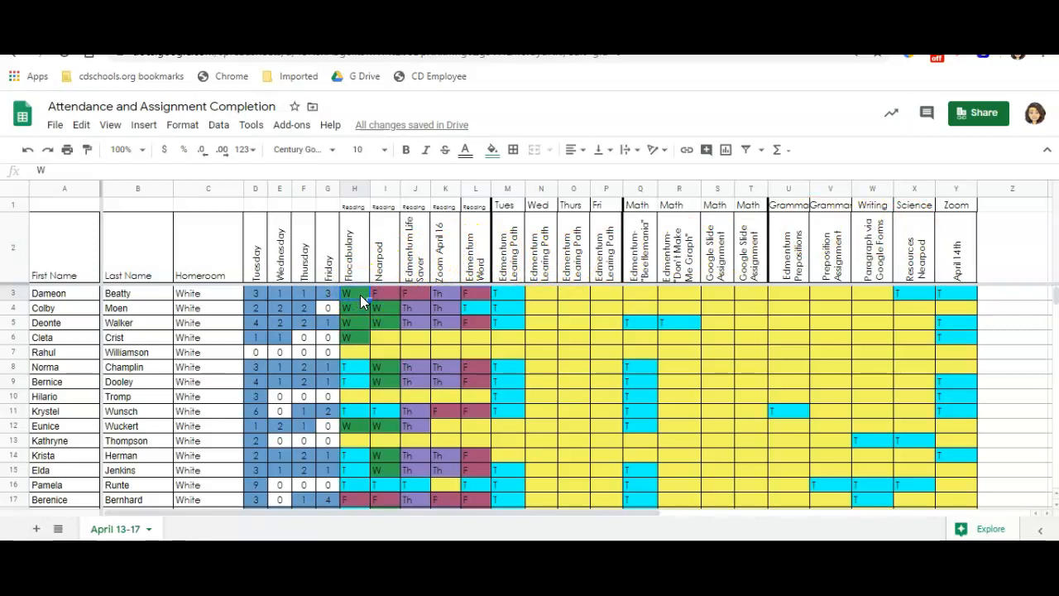
pyautogui.moveTo(354, 296); pyautogui.dragTo(952, 485)
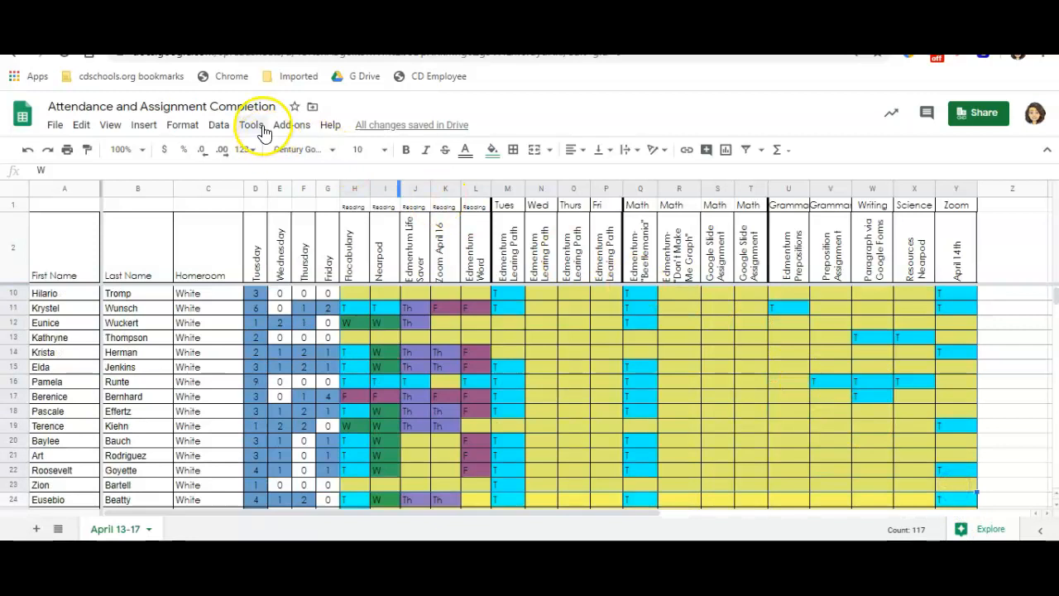
pyautogui.click(182, 125)
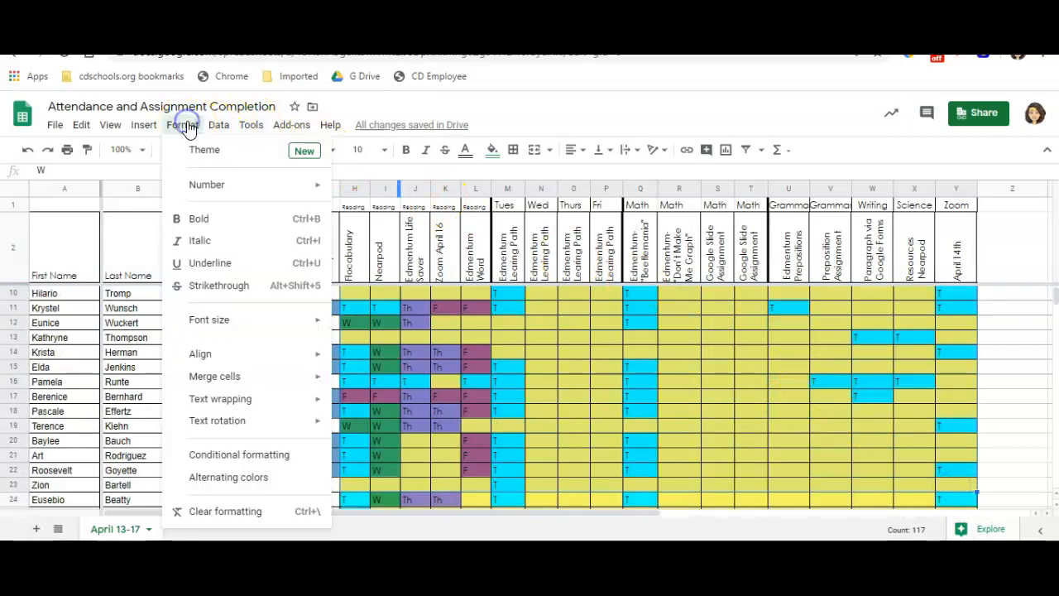
pyautogui.click(236, 454)
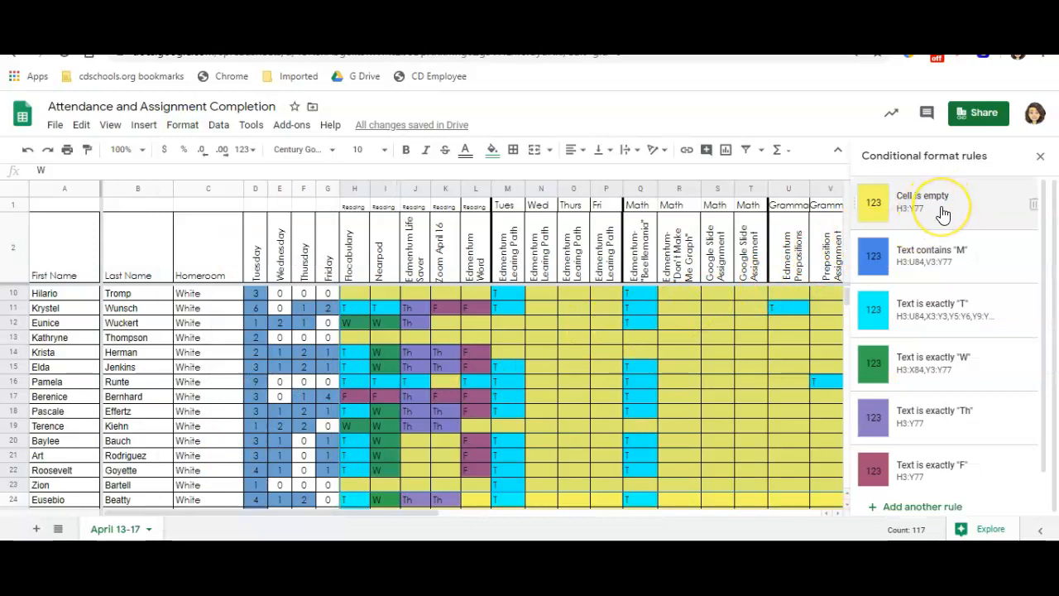
pyautogui.click(954, 262)
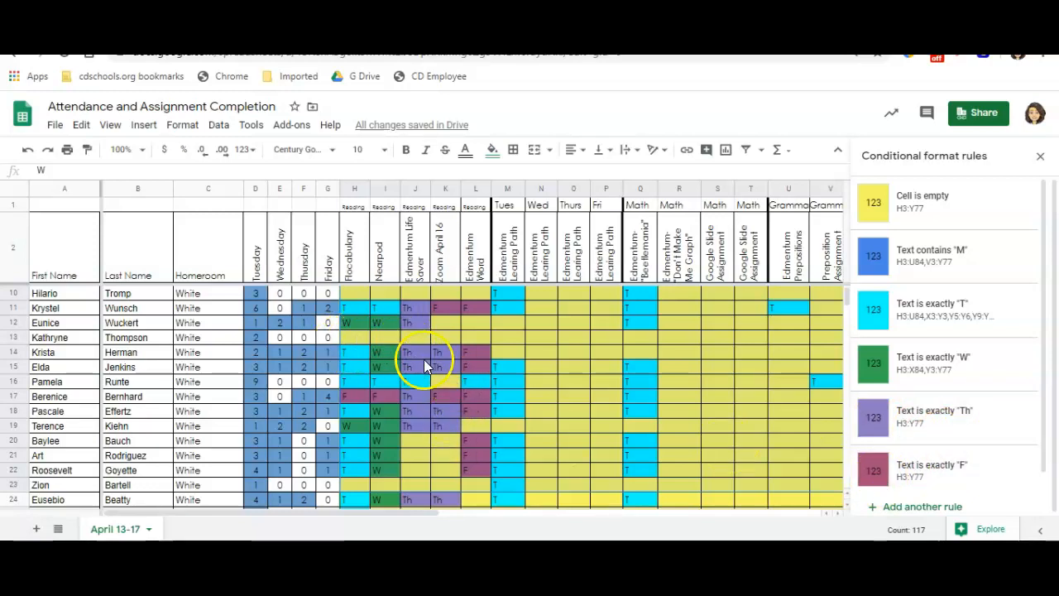
# Mark the Wednesday Edmentum learning path in row 11 as W and close the conditional formatting rules
pyautogui.click(542, 308)
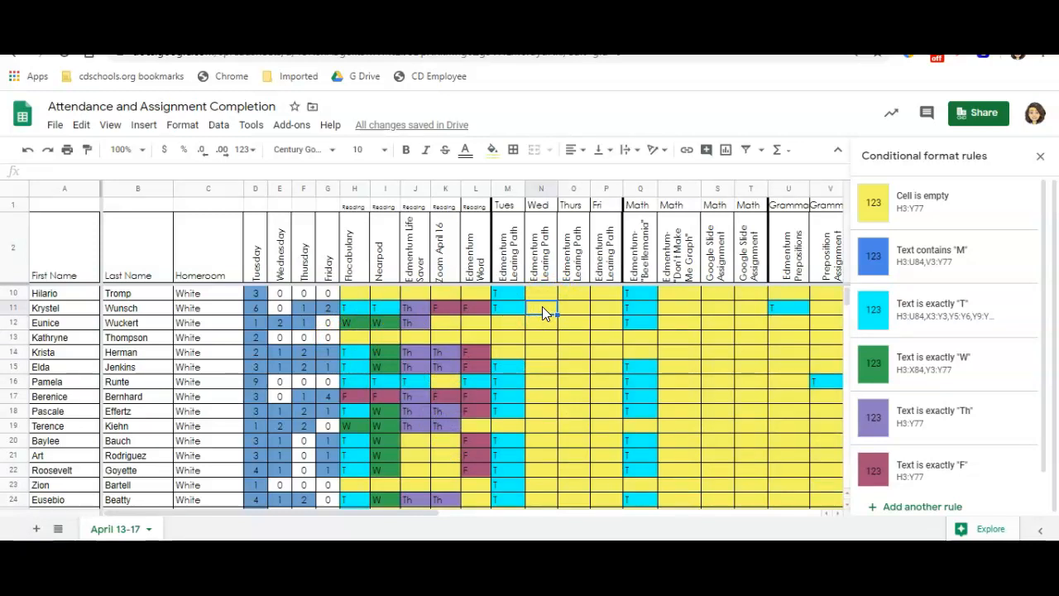
pyautogui.write('W')
pyautogui.press('Return')
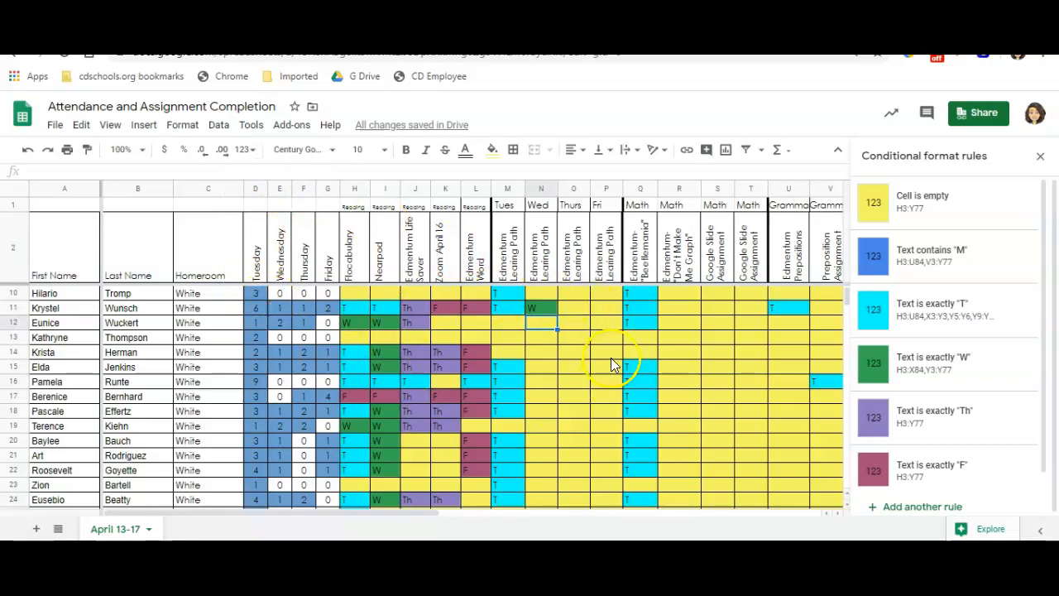
pyautogui.click(1040, 156)
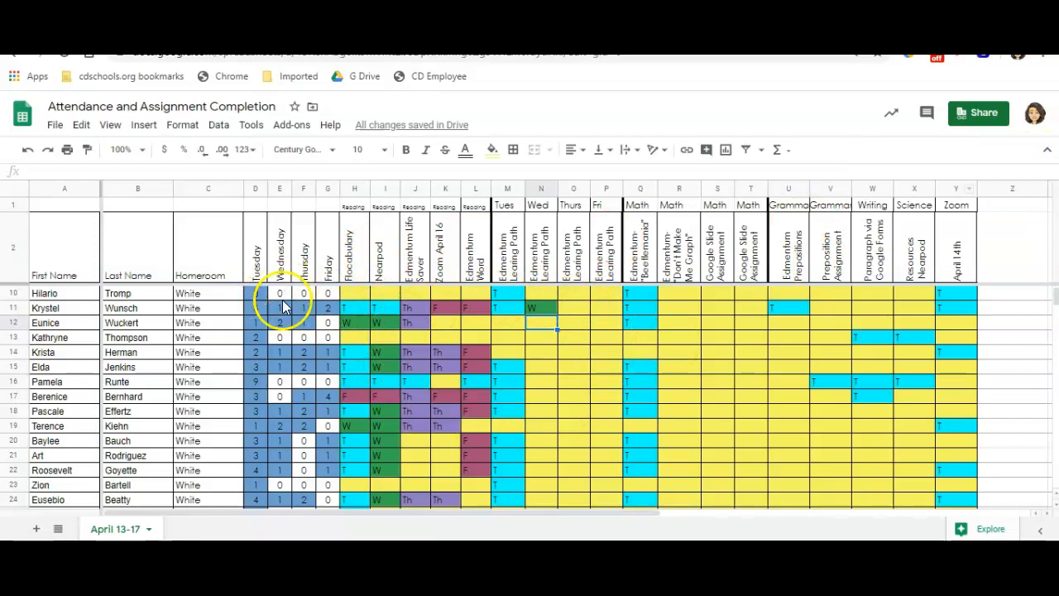
# Examine the Tuesday count formula in row 3 and locate COUNTIF in the list of all functions
pyautogui.scroll(3, 290, 326)
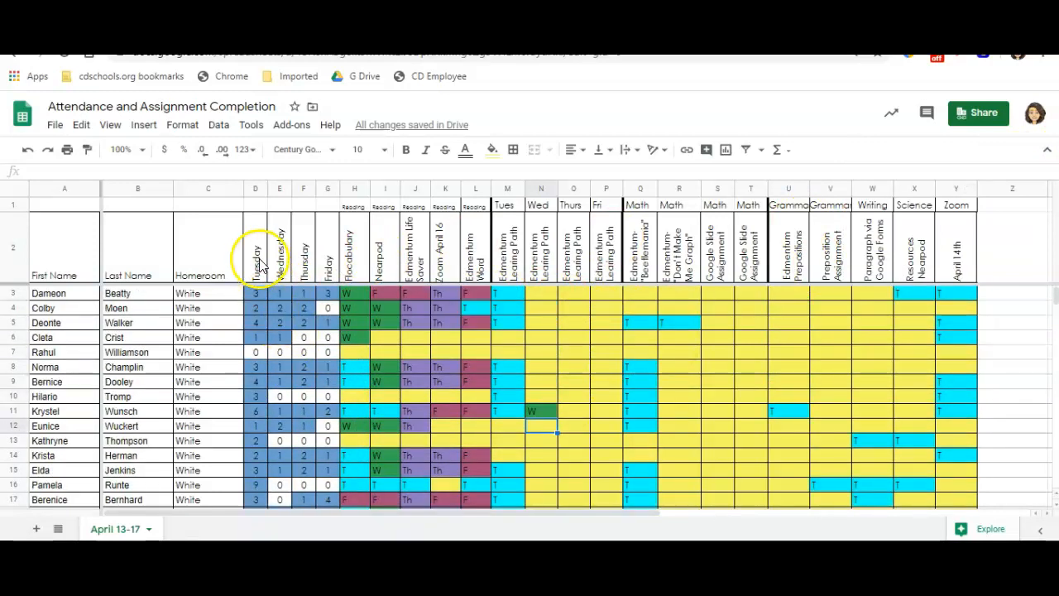
pyautogui.click(259, 294)
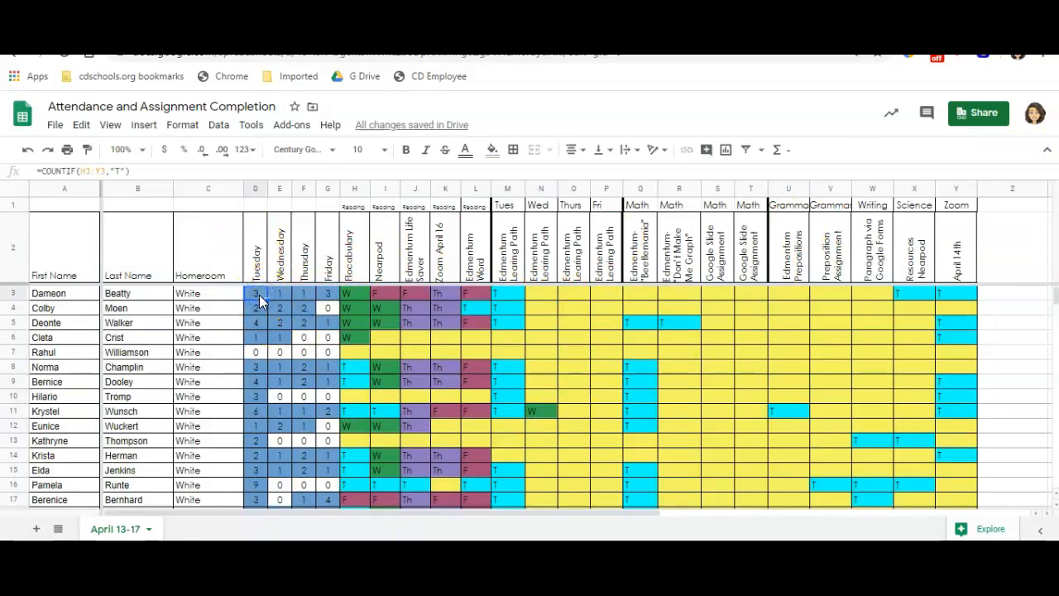
pyautogui.click(36, 171)
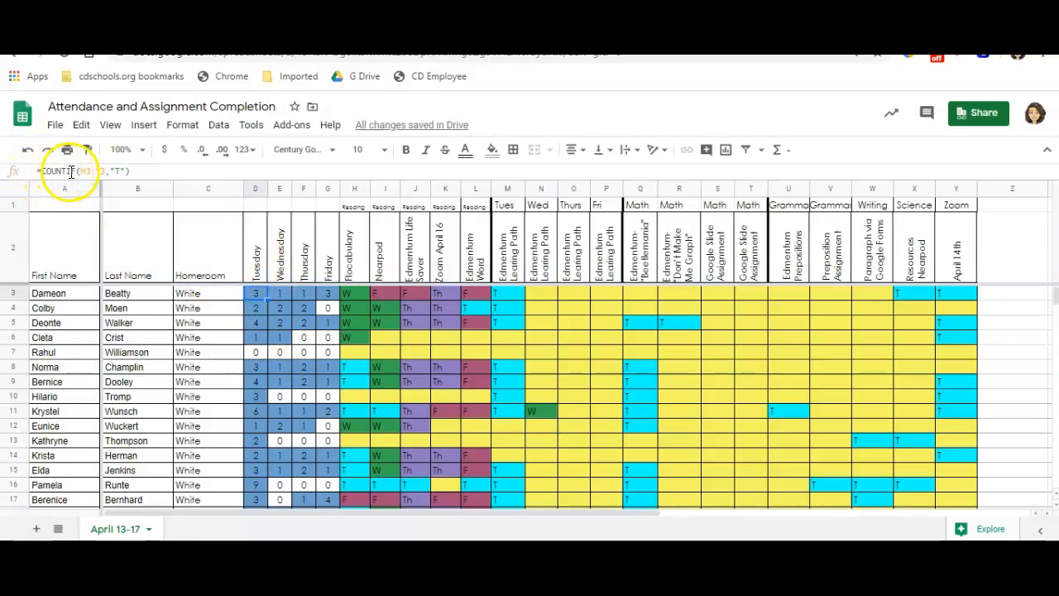
pyautogui.click(781, 152)
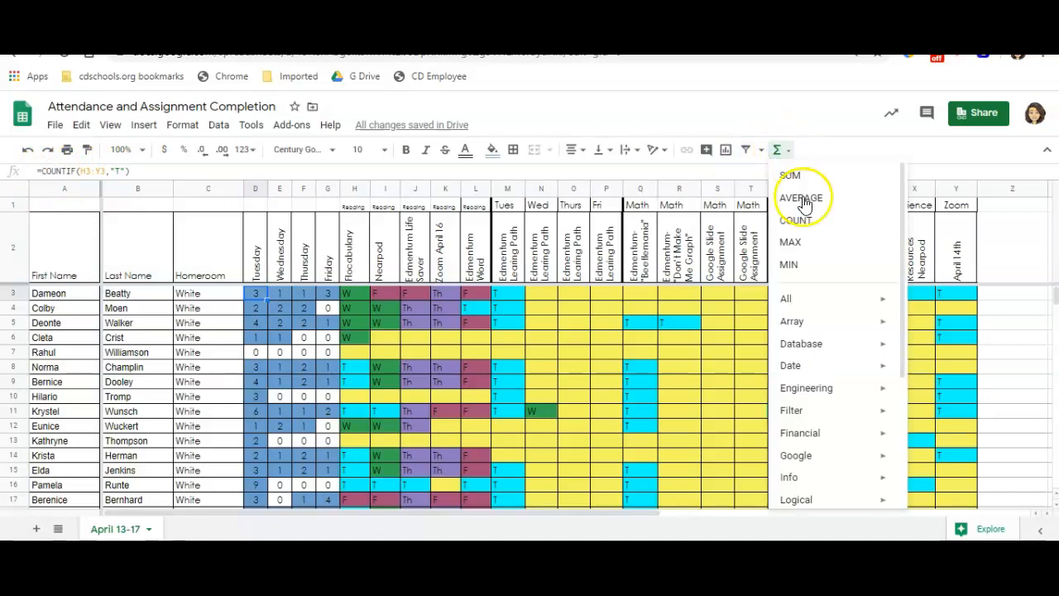
pyautogui.moveTo(803, 302)
pyautogui.scroll(-5, 684, 287)
pyautogui.scroll(-10, 683, 286)
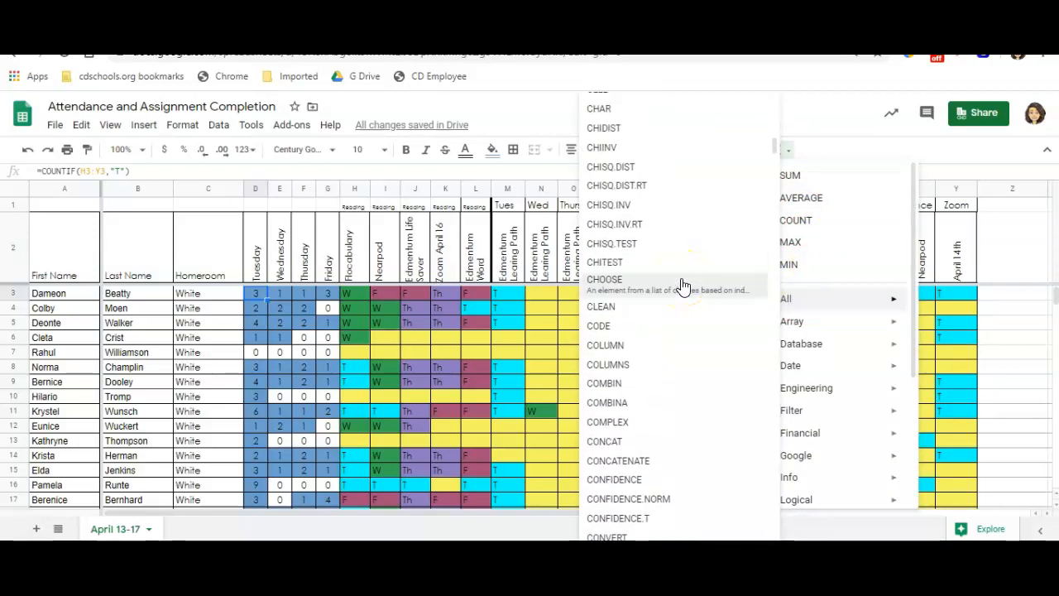
pyautogui.scroll(-4, 683, 287)
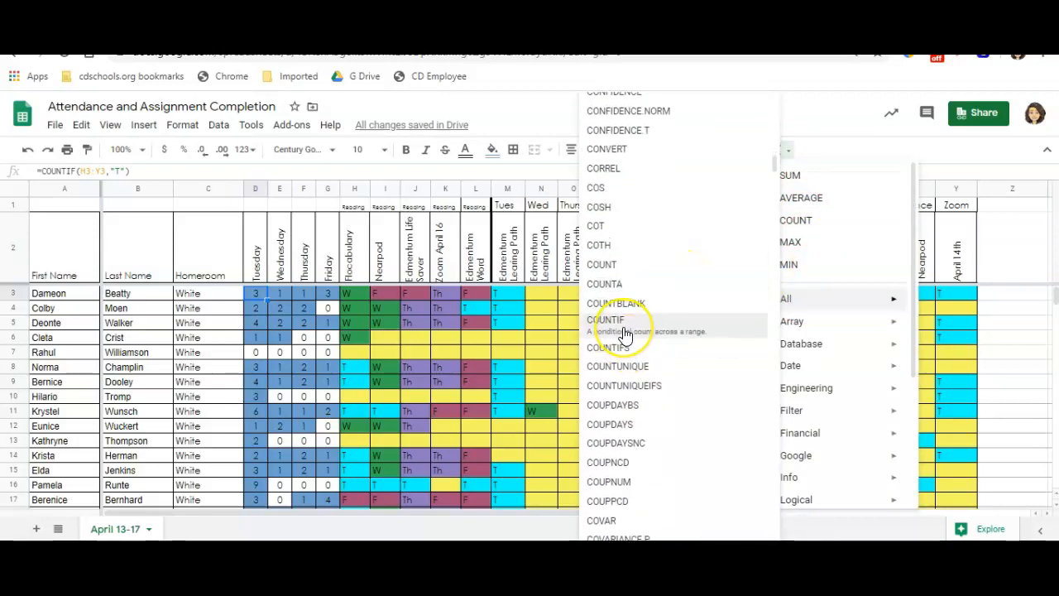
pyautogui.click(502, 113)
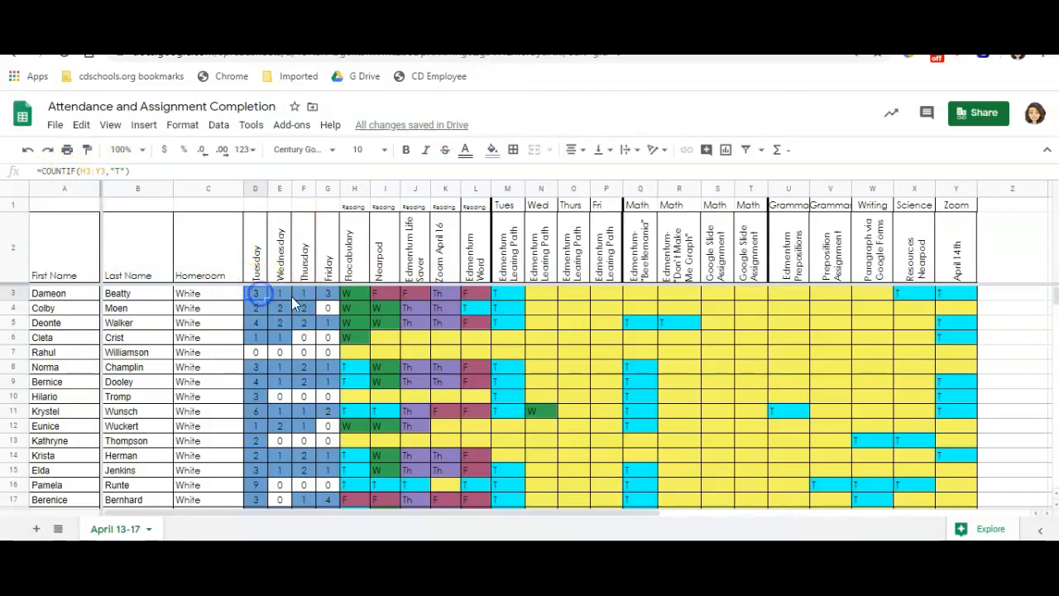
# Examine the range and criterion of the row 3 COUNTIF formulas for Tuesday through Friday
pyautogui.click(93, 170)
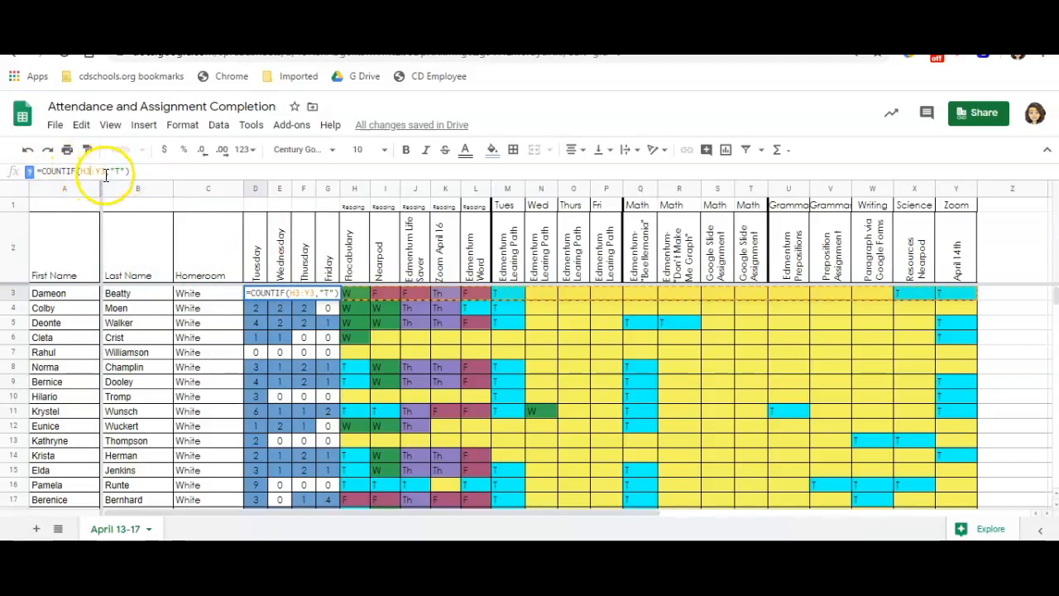
pyautogui.click(280, 260)
pyautogui.click(284, 290)
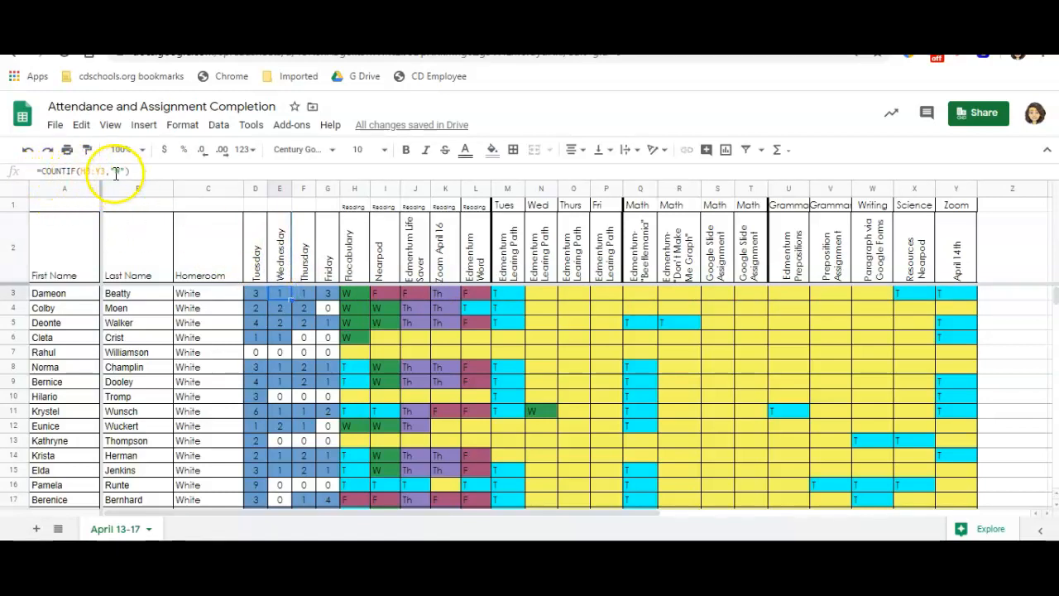
pyautogui.click(306, 295)
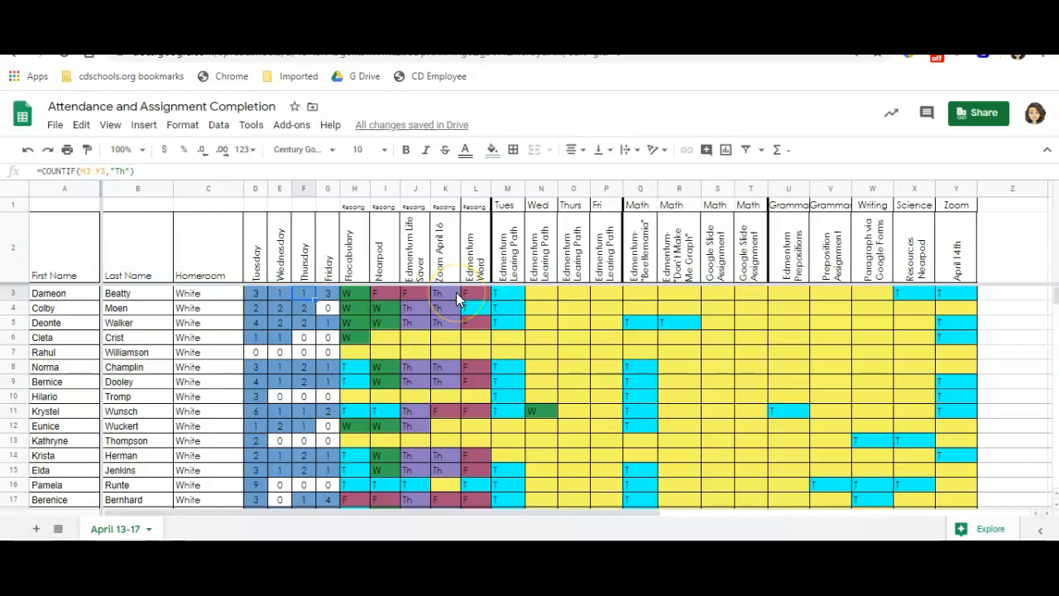
pyautogui.click(328, 296)
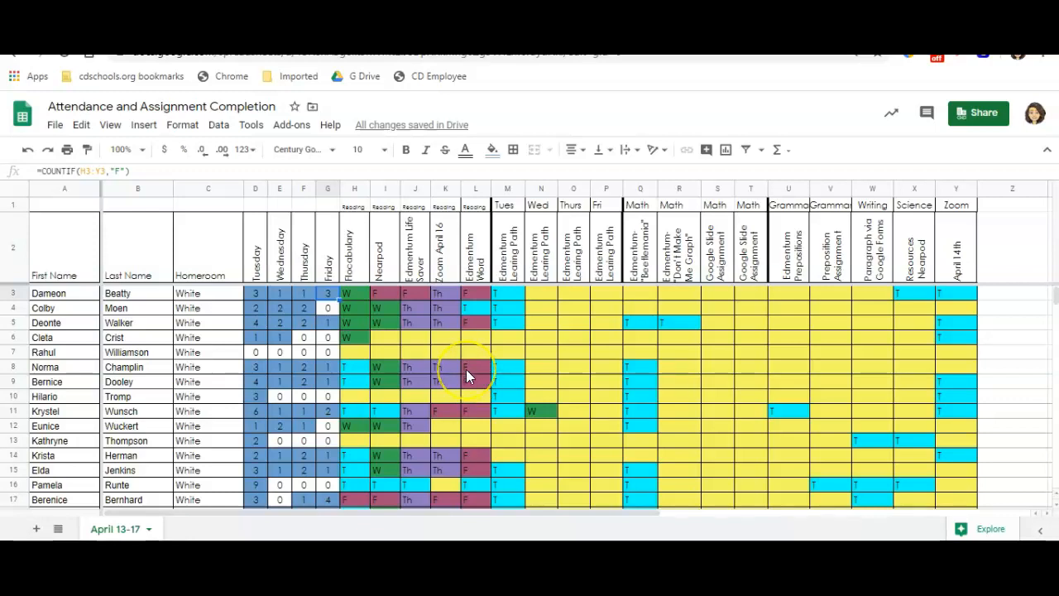
pyautogui.scroll(-6, 466, 372)
pyautogui.scroll(6, 466, 377)
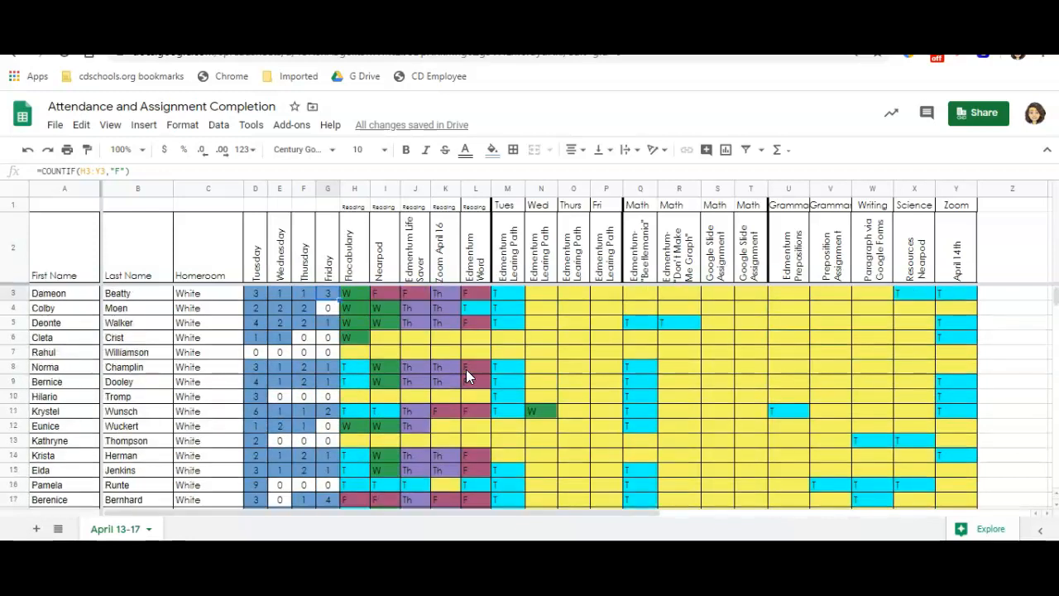
# Duplicate the April 13-17 sheet and change the dates in the copy's name to 20-24
pyautogui.click(116, 529)
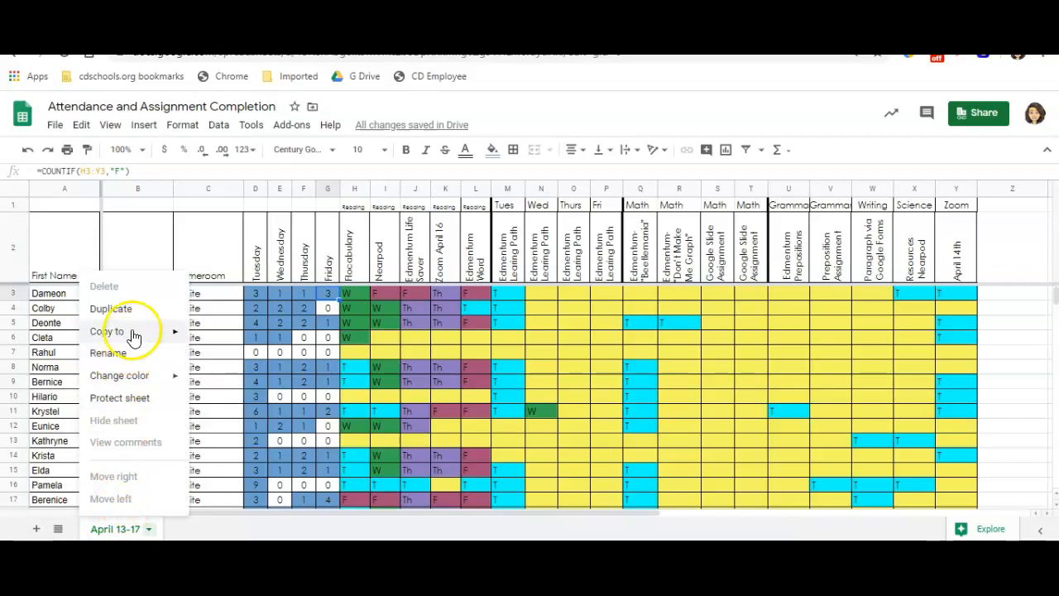
pyautogui.click(116, 309)
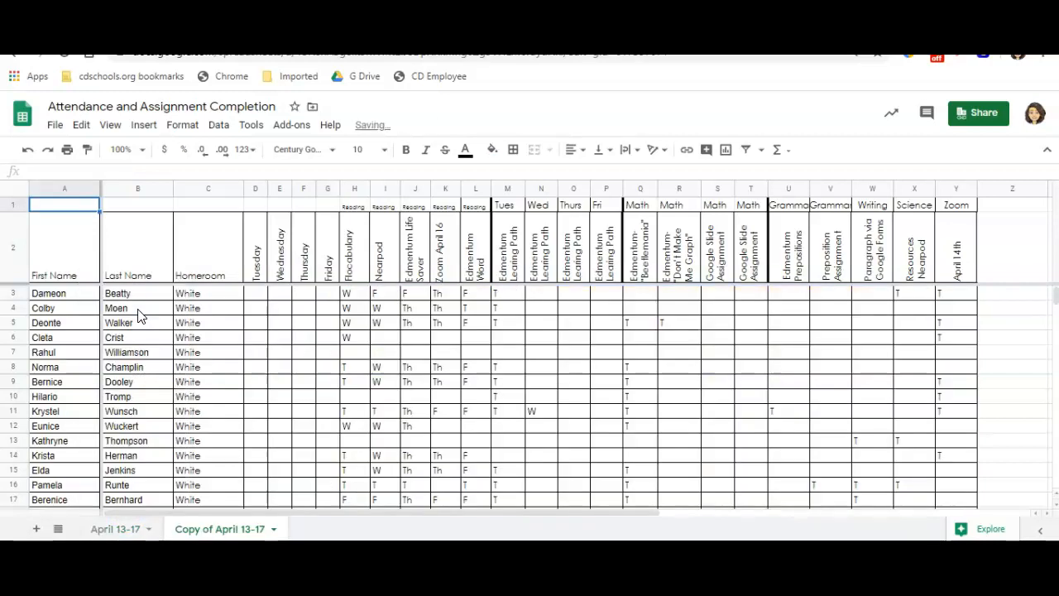
pyautogui.click(207, 532)
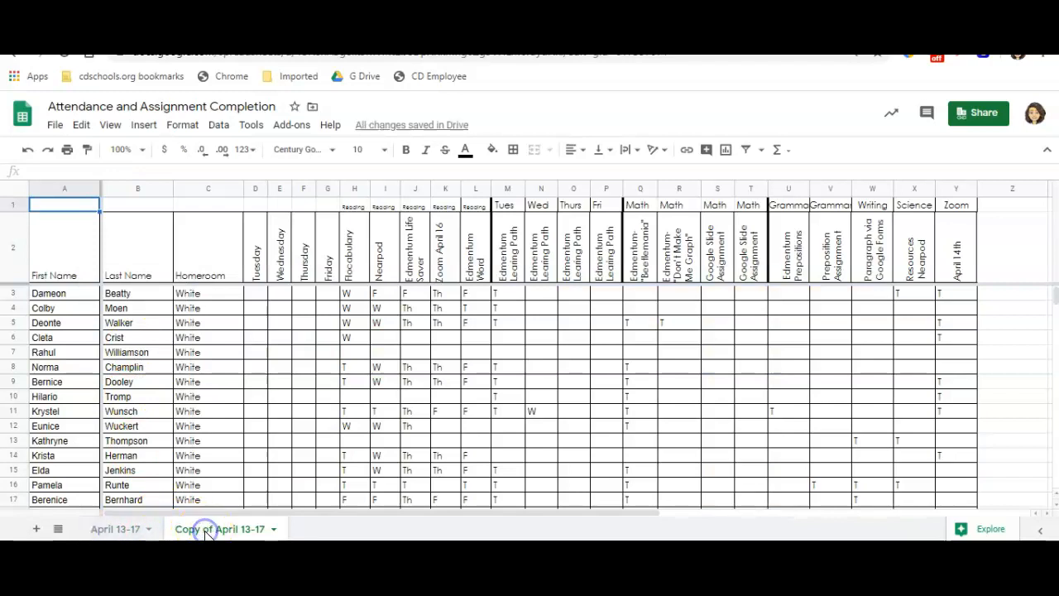
pyautogui.doubleClick(206, 530)
pyautogui.click(240, 530)
pyautogui.click(263, 529)
pyautogui.press('BackSpace')
pyautogui.press('BackSpace')
pyautogui.press('BackSpace')
pyautogui.press('BackSpace')
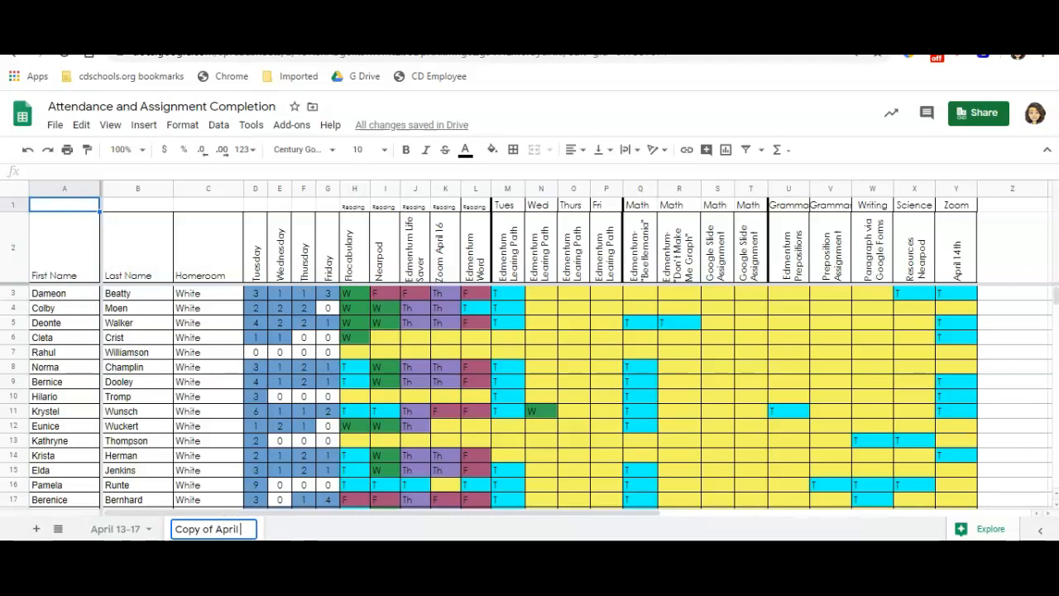
pyautogui.write('20-24')
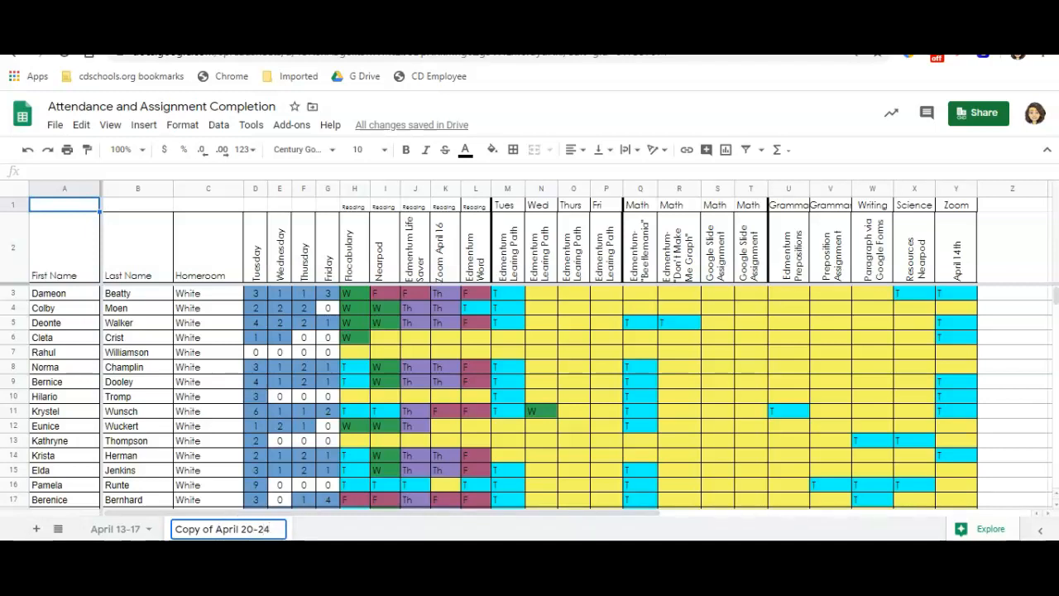
# Remove "Copy of" from the duplicated sheet's name so that it is called April 20-24
pyautogui.click(216, 530)
pyautogui.press('BackSpace')
pyautogui.press('BackSpace')
pyautogui.press('BackSpace')
pyautogui.press('BackSpace')
pyautogui.press('BackSpace')
pyautogui.press('BackSpace')
pyautogui.press('BackSpace')
pyautogui.press('BackSpace')
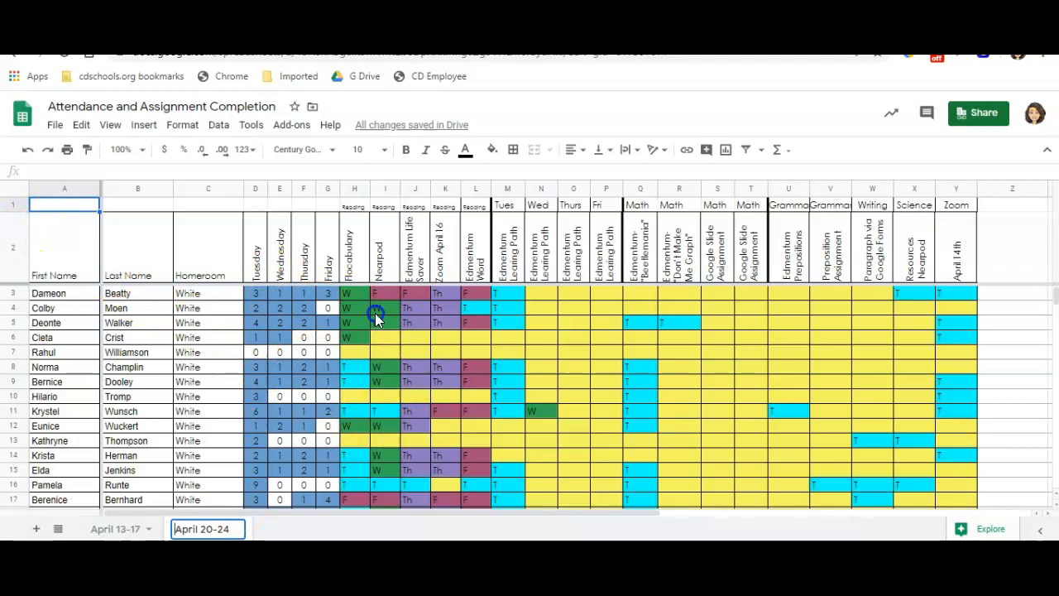
pyautogui.click(375, 312)
# Clear all assignment entries in H3:Y77 of the April 20-24 sheet, keeping the headers and count formulas
pyautogui.moveTo(358, 290); pyautogui.dragTo(954, 302)
pyautogui.scroll(-9, 946, 412)
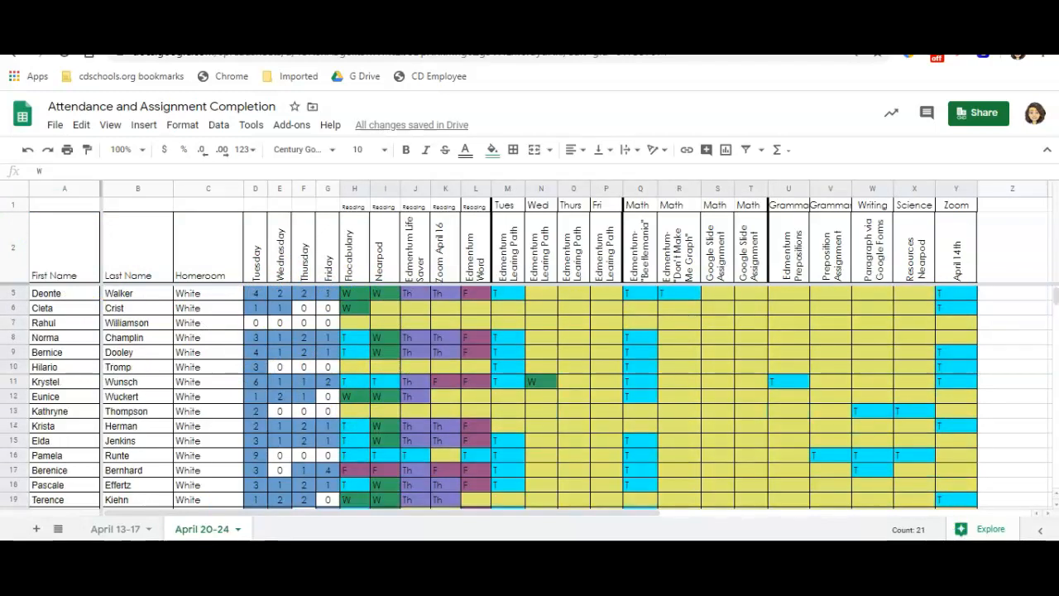
pyautogui.scroll(-13, 945, 412)
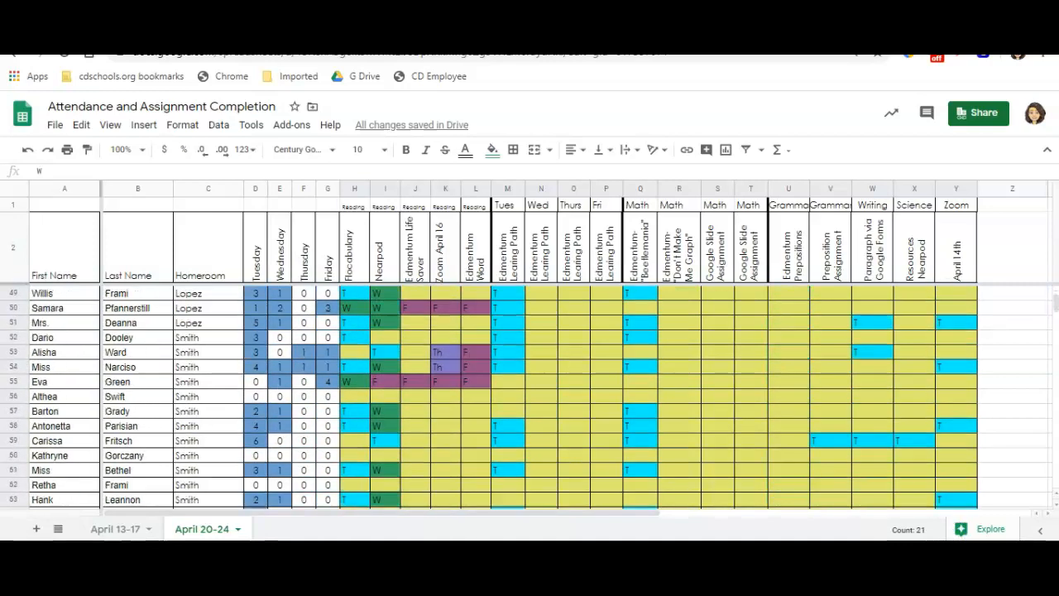
pyautogui.scroll(-1, 964, 388)
pyautogui.keyDown('shift'); pyautogui.click(959, 367); pyautogui.keyUp('shift')
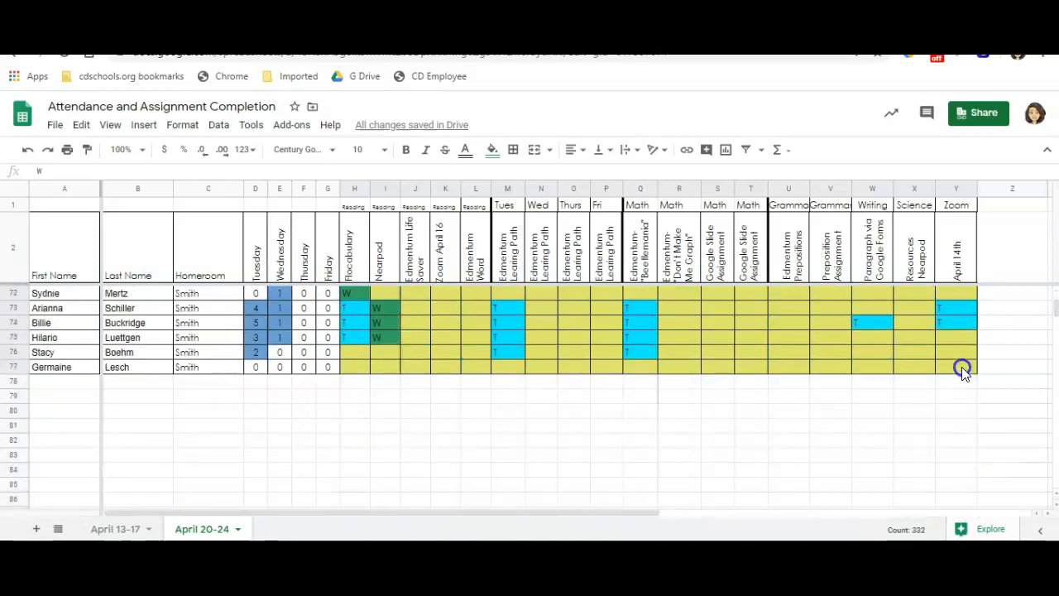
pyautogui.press('Delete')
pyautogui.scroll(17, 660, 329)
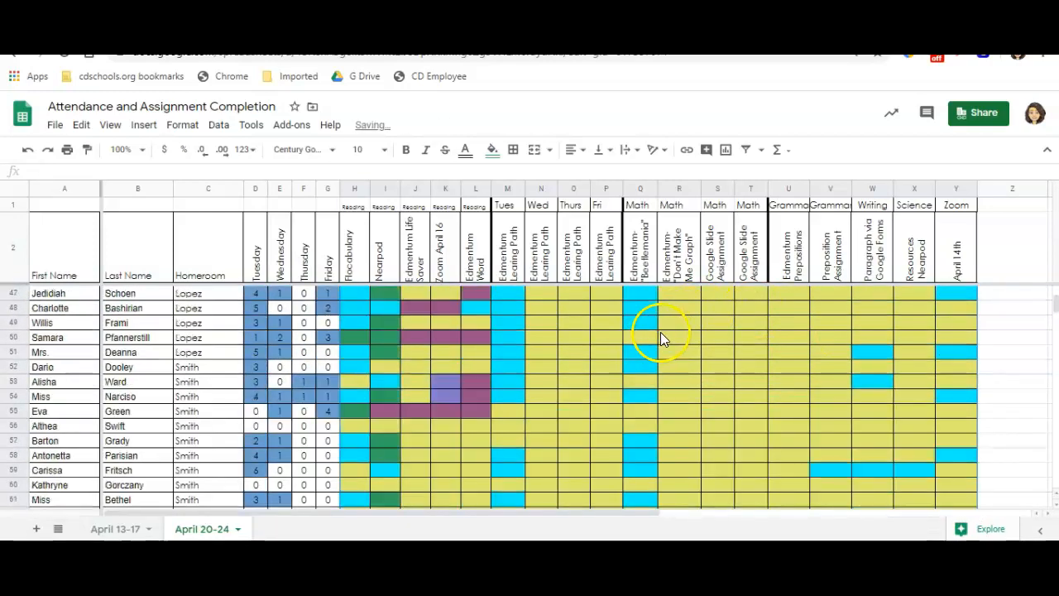
pyautogui.scroll(6, 570, 355)
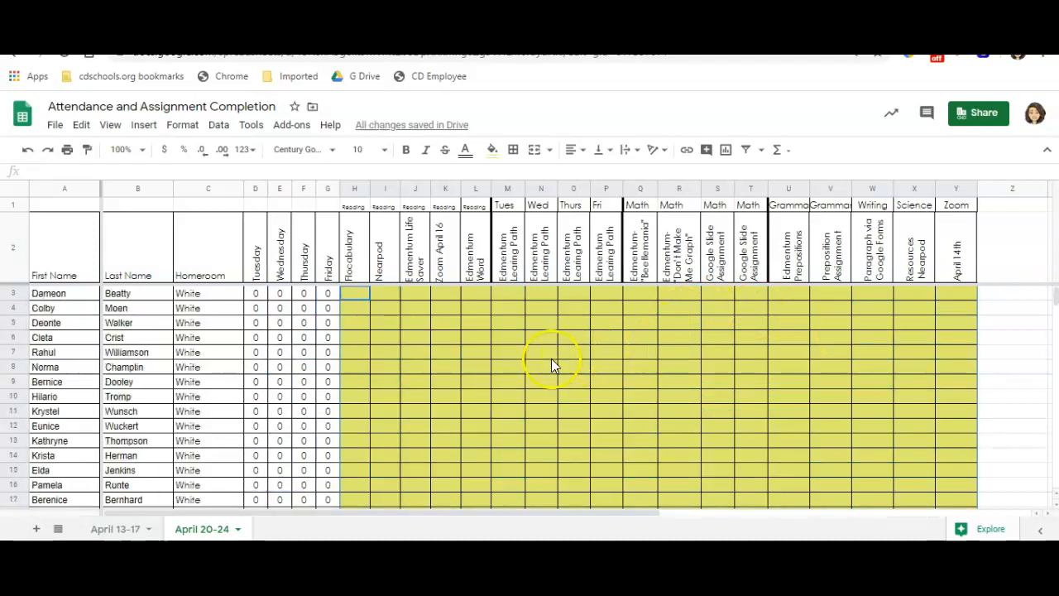
# Insert a new column directly before the Tuesday column in the April 20-24 sheet
pyautogui.click(253, 222)
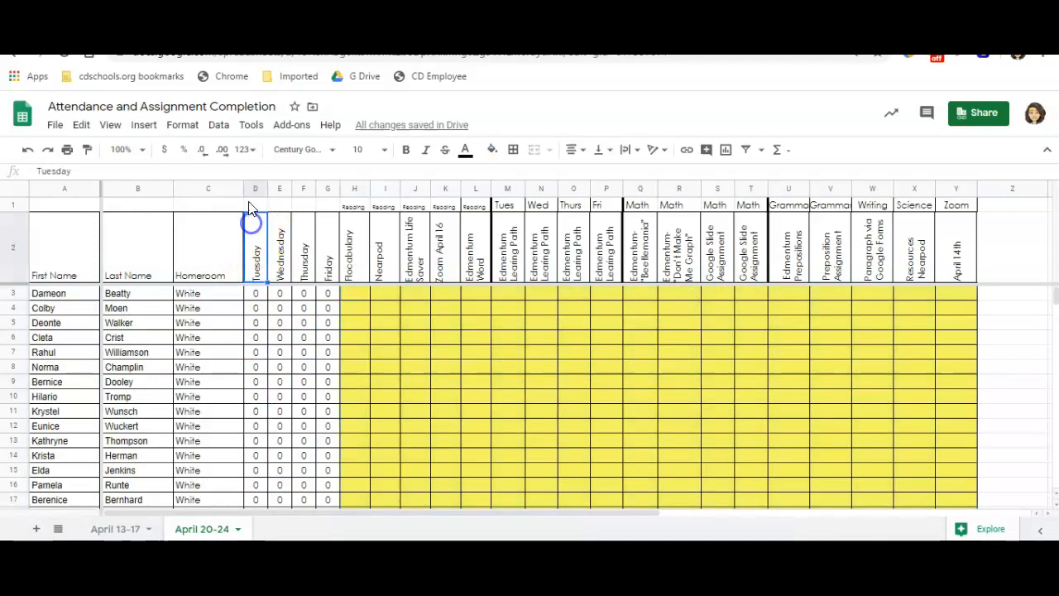
pyautogui.click(255, 189)
pyautogui.rightClick(253, 193)
pyautogui.click(287, 250)
pyautogui.click(294, 254)
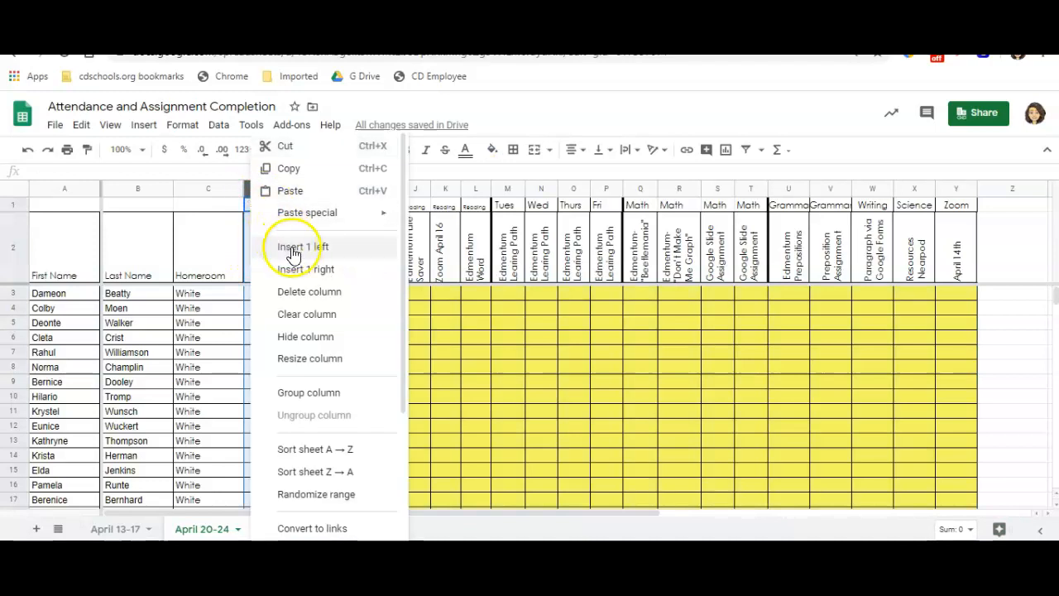
pyautogui.click(294, 254)
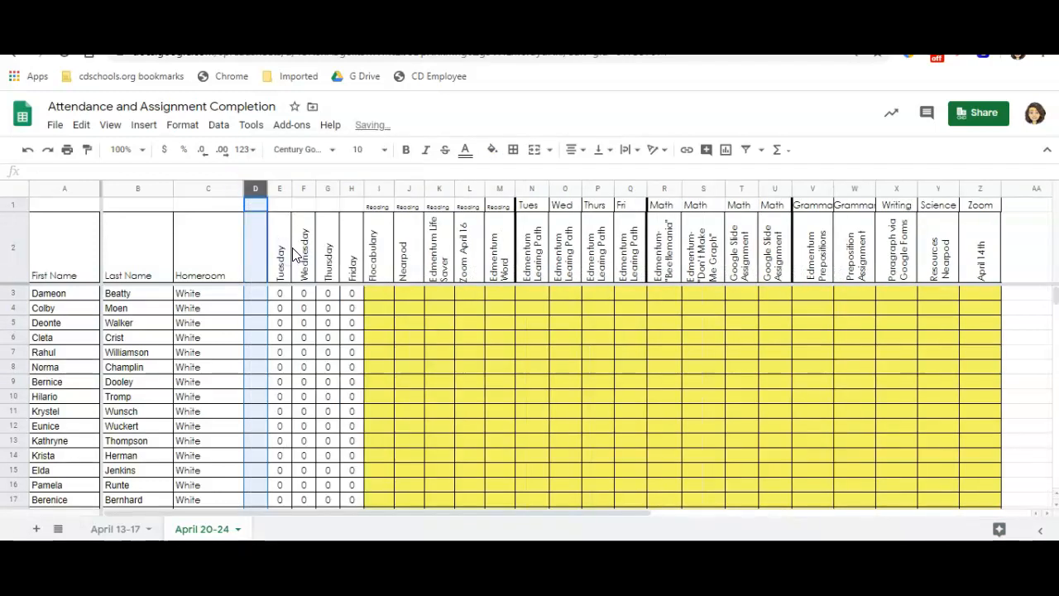
# Enter the heading "Monday" in D2 of the new column before Tuesday
pyautogui.click(257, 254)
pyautogui.write('mONDAY')
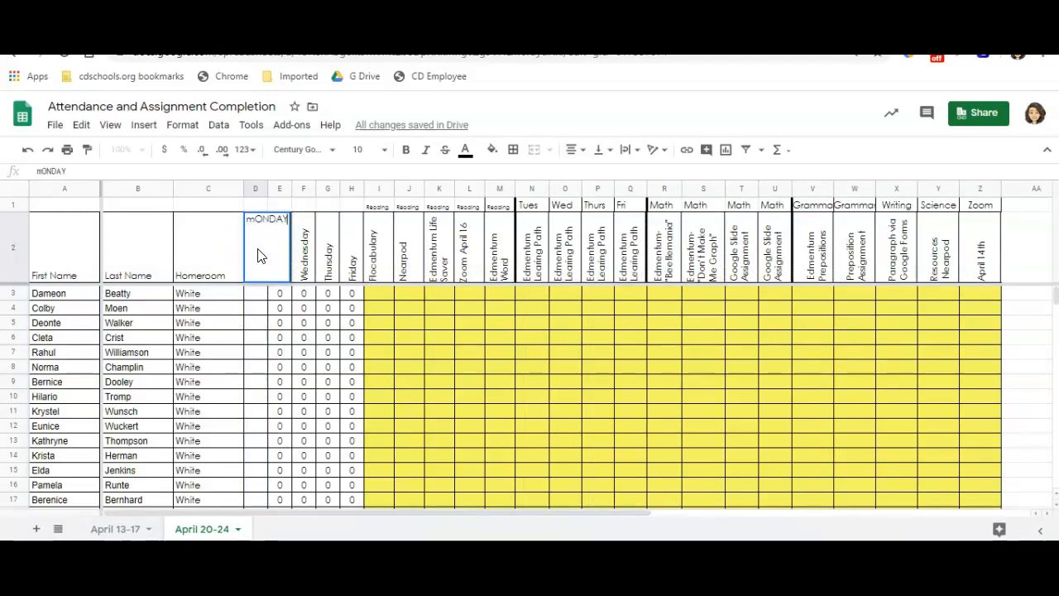
pyautogui.press('BackSpace')
pyautogui.press('BackSpace')
pyautogui.press('BackSpace')
pyautogui.press('BackSpace')
pyautogui.write('onday')
pyautogui.press('Return')
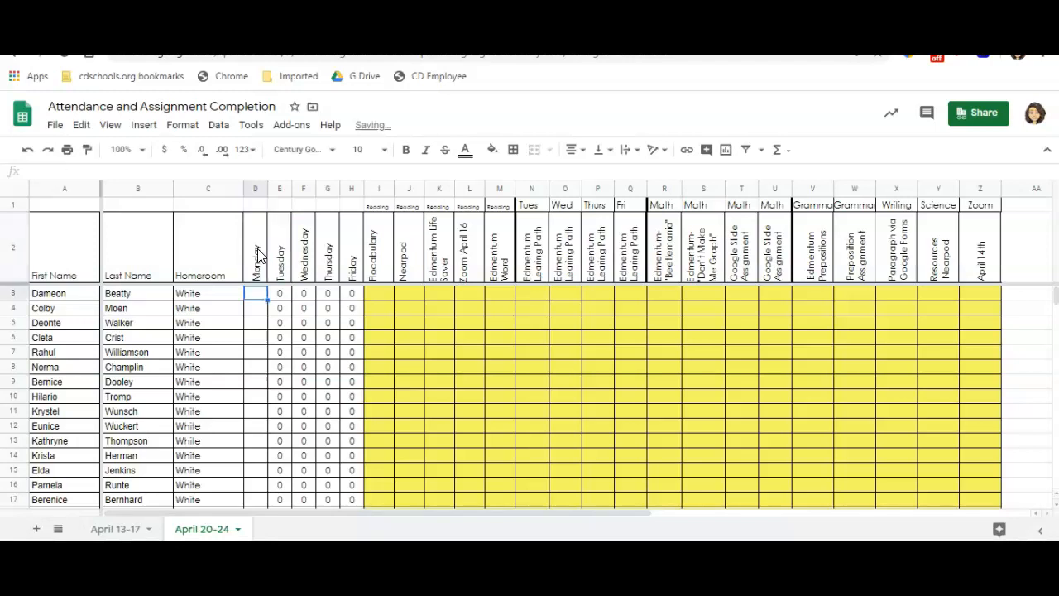
# Enter the formula =COUNTIF(I3:Z3,"M") in D3 to count the first student's Monday entries
pyautogui.click(261, 291)
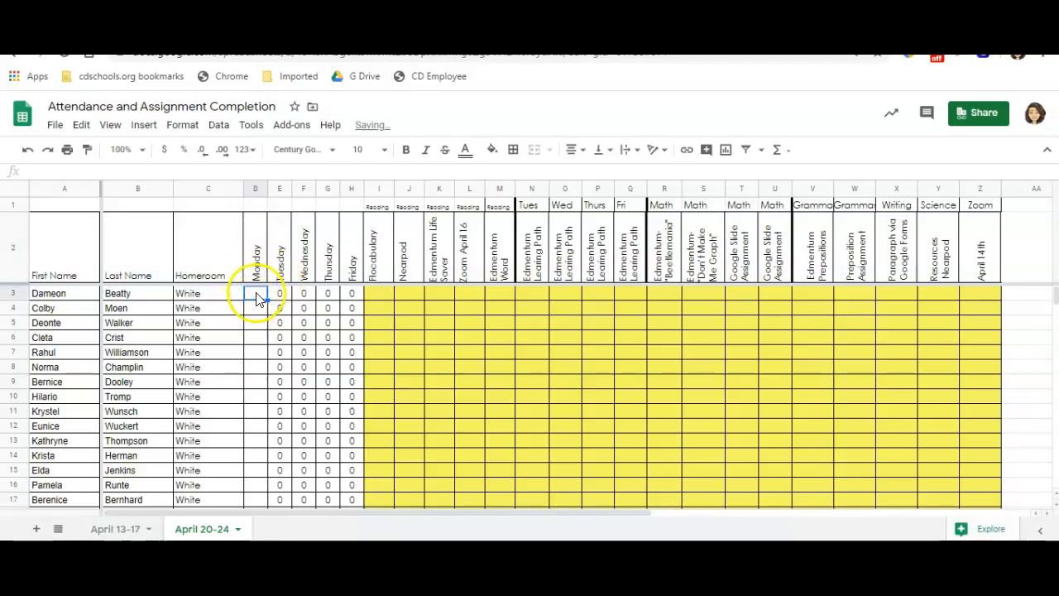
pyautogui.click(778, 150)
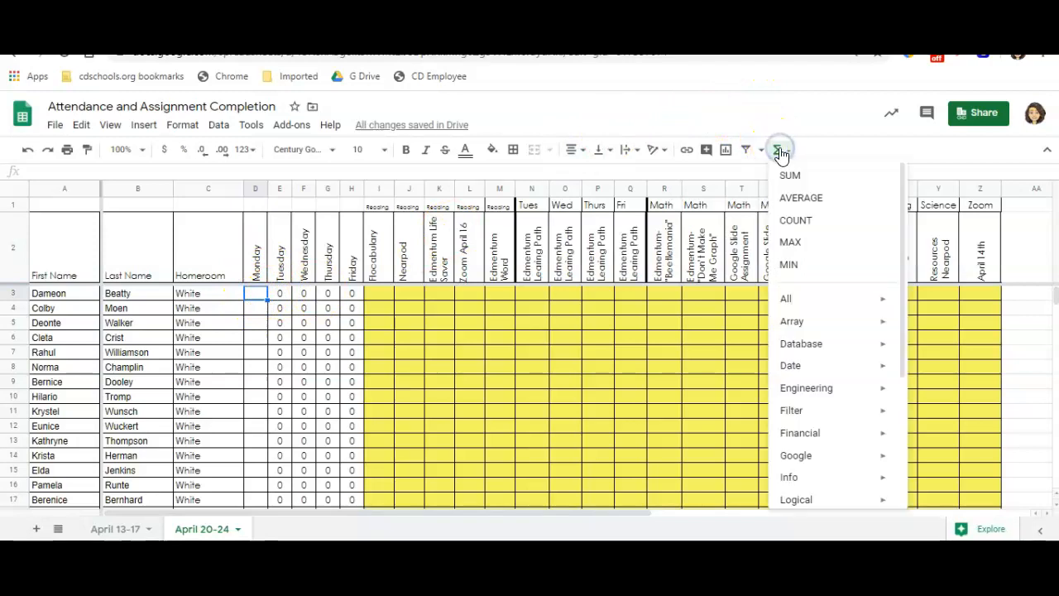
pyautogui.click(893, 302)
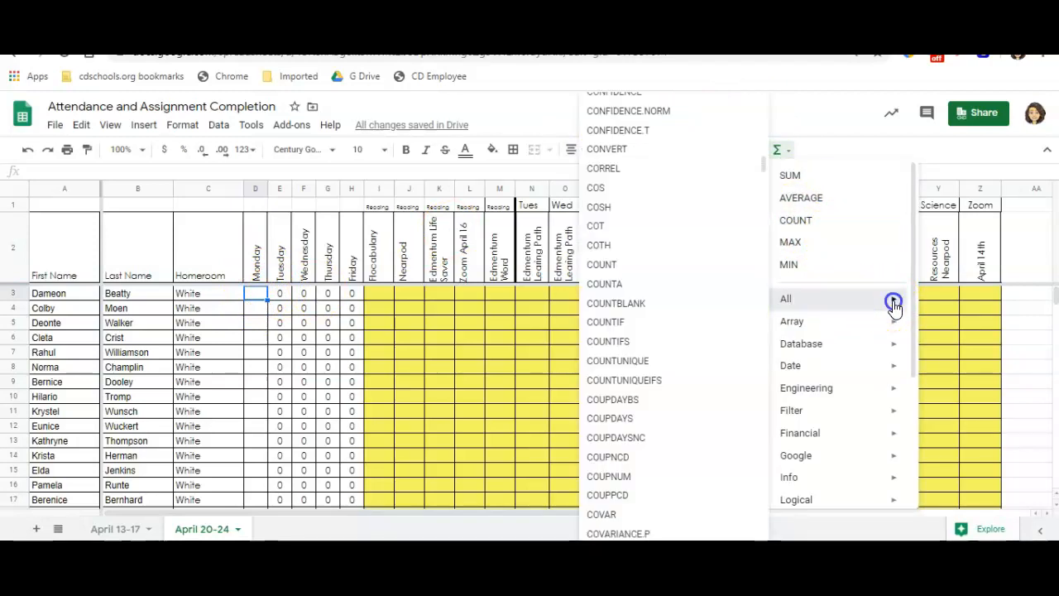
pyautogui.click(642, 329)
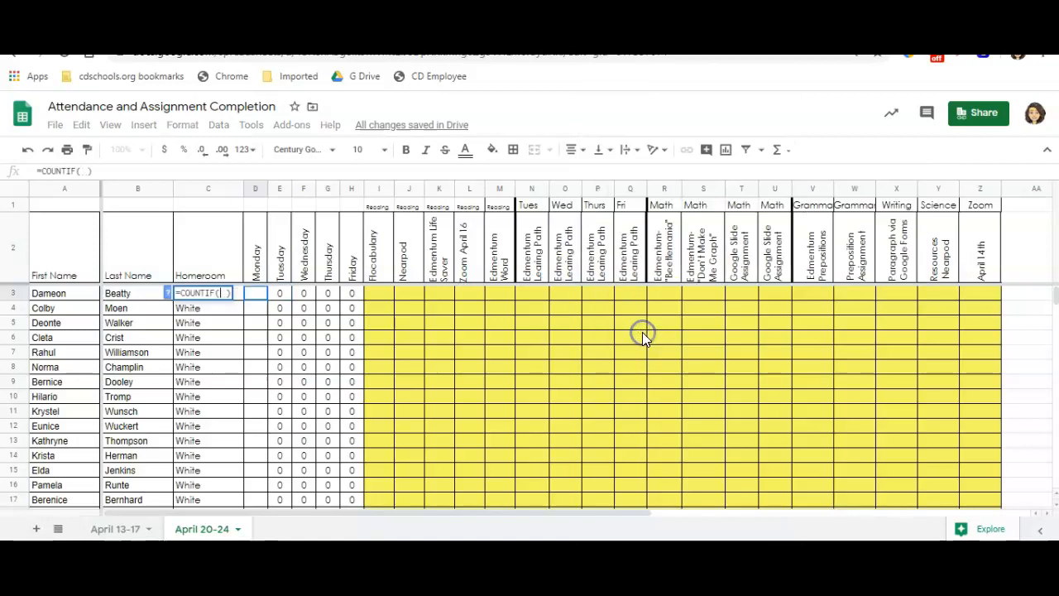
pyautogui.click(383, 295)
pyautogui.moveTo(383, 296); pyautogui.dragTo(977, 292)
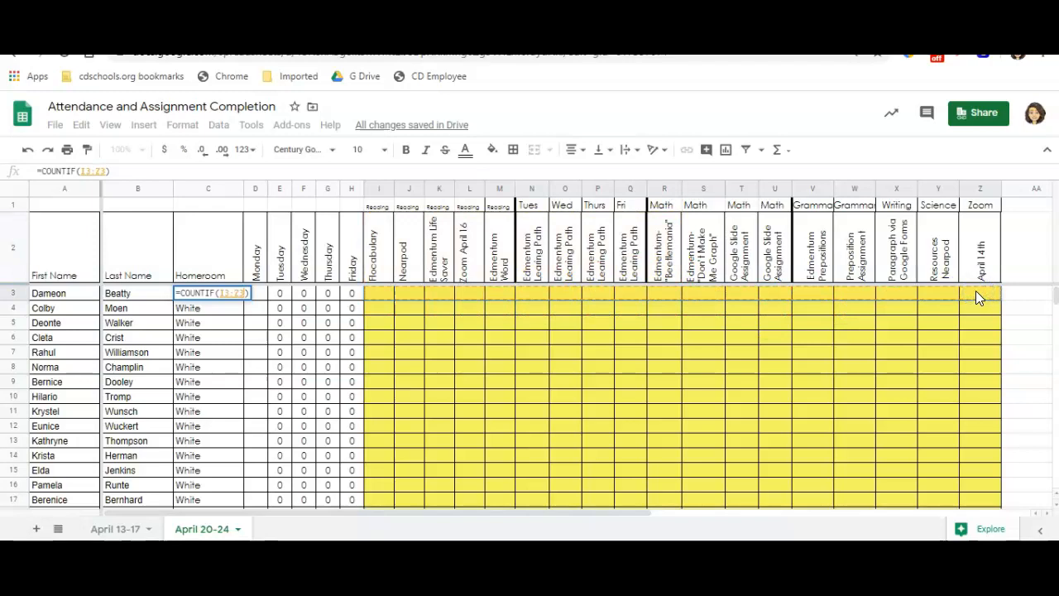
pyautogui.write(', ')
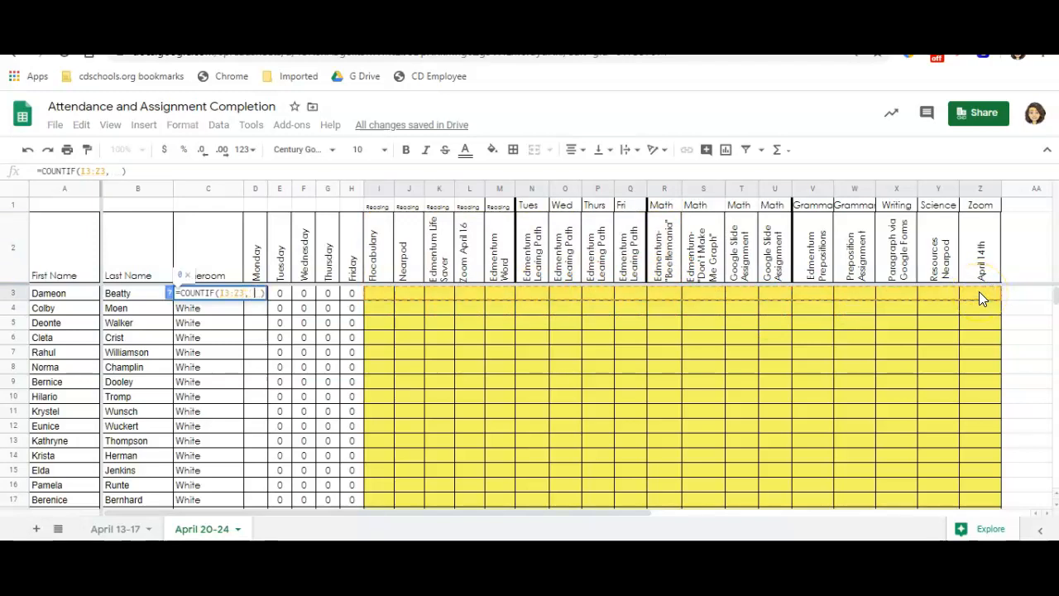
pyautogui.write('"M')
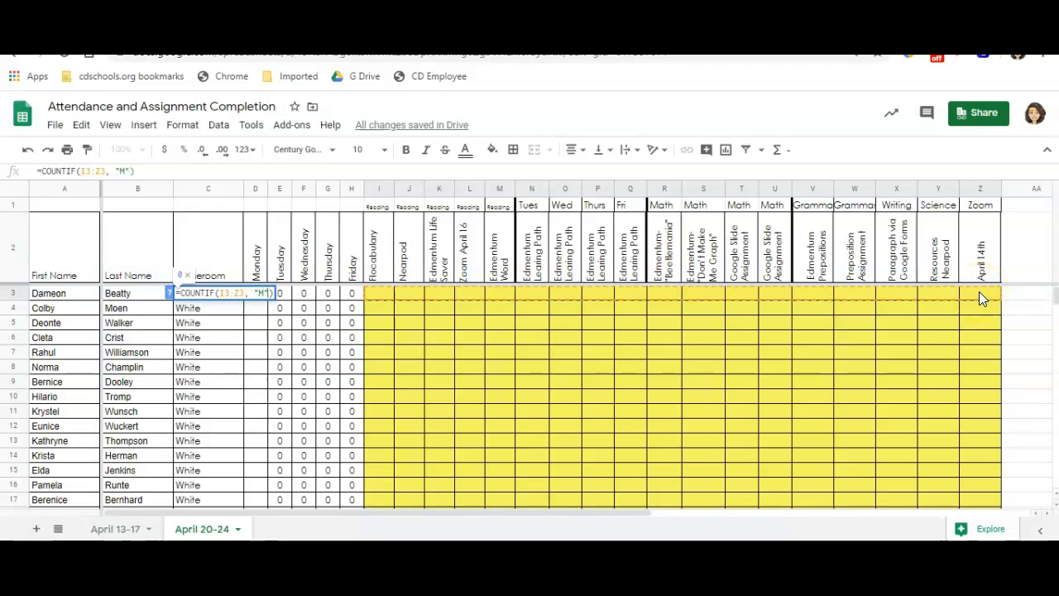
pyautogui.click(118, 170)
pyautogui.press('BackSpace')
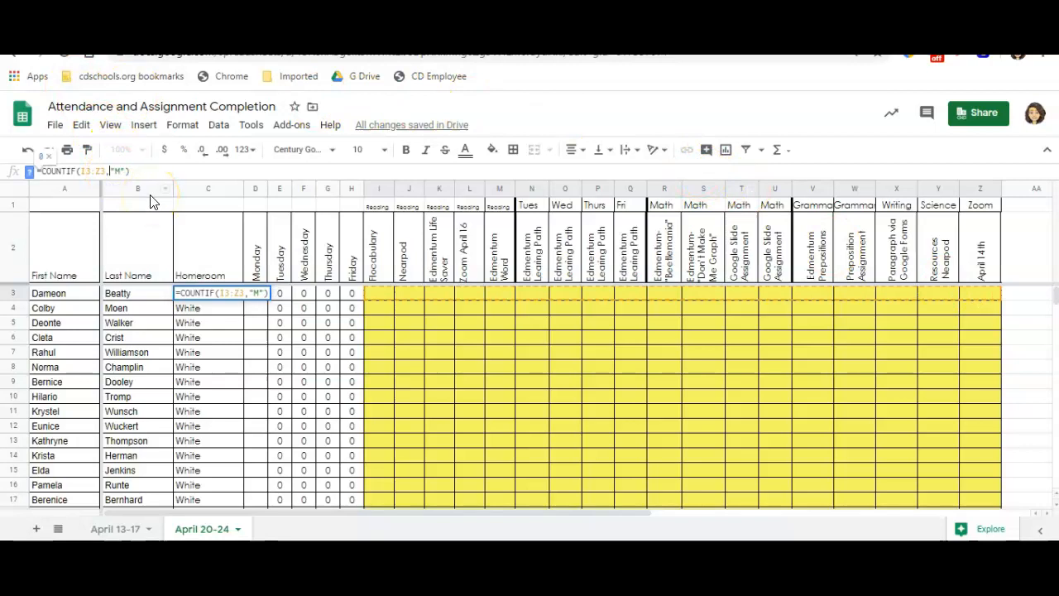
pyautogui.press('Return')
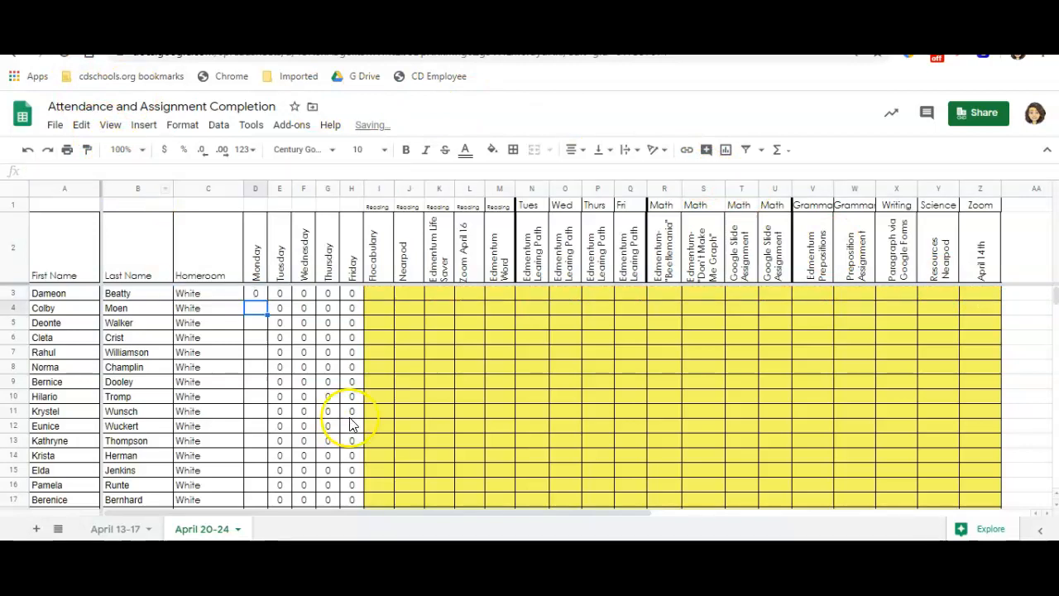
# Fill the D3 count formula down the Monday column through all the student rows
pyautogui.click(260, 293)
pyautogui.moveTo(266, 299); pyautogui.dragTo(259, 444)
pyautogui.click(398, 413)
# Enter the day codes M, T, W, Th and F in I3 to M3 to test the first student's daily counts
pyautogui.scroll(2, 403, 405)
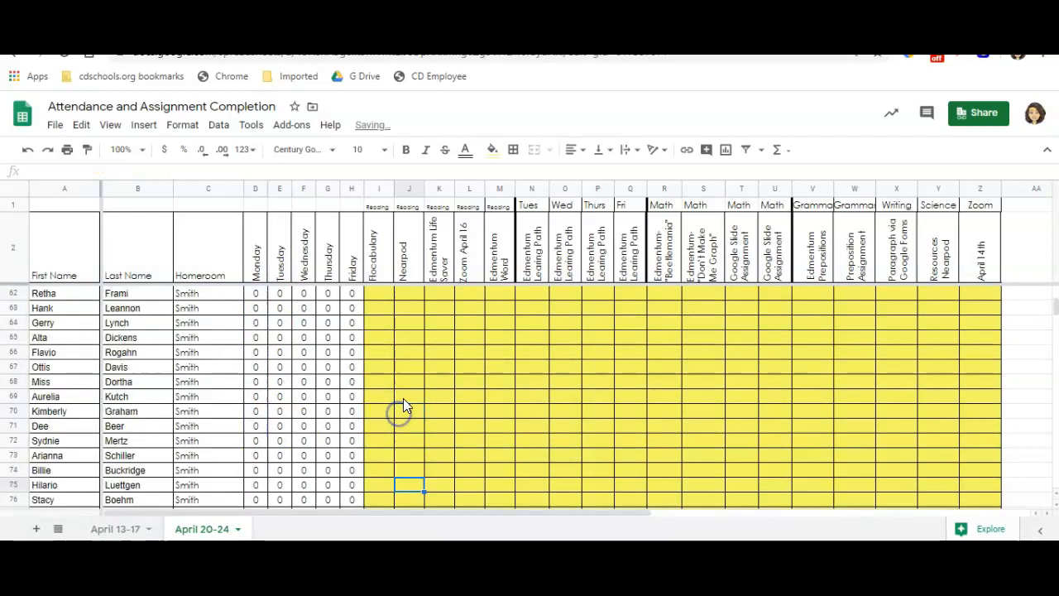
pyautogui.scroll(20, 404, 396)
pyautogui.click(385, 291)
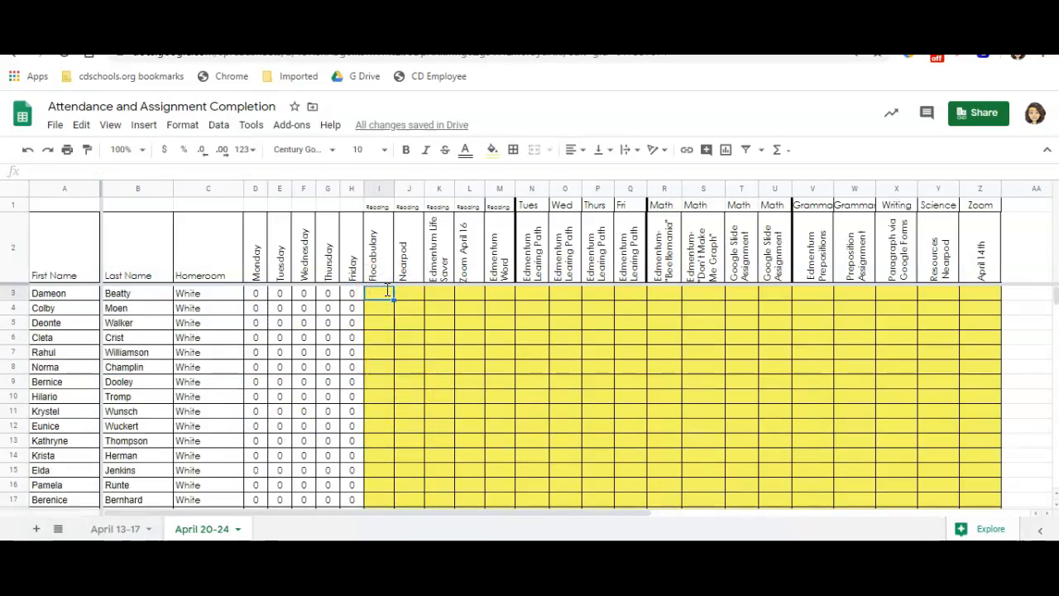
pyautogui.write('M')
pyautogui.press('Tab')
pyautogui.write('T')
pyautogui.press('Tab')
pyautogui.write('W')
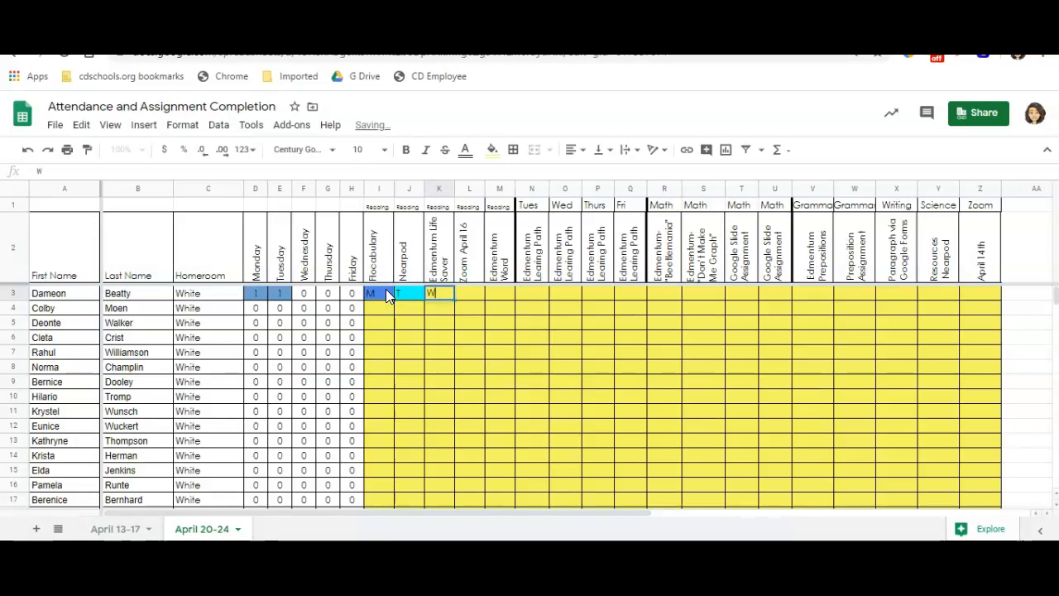
pyautogui.press('Tab')
pyautogui.write('Th')
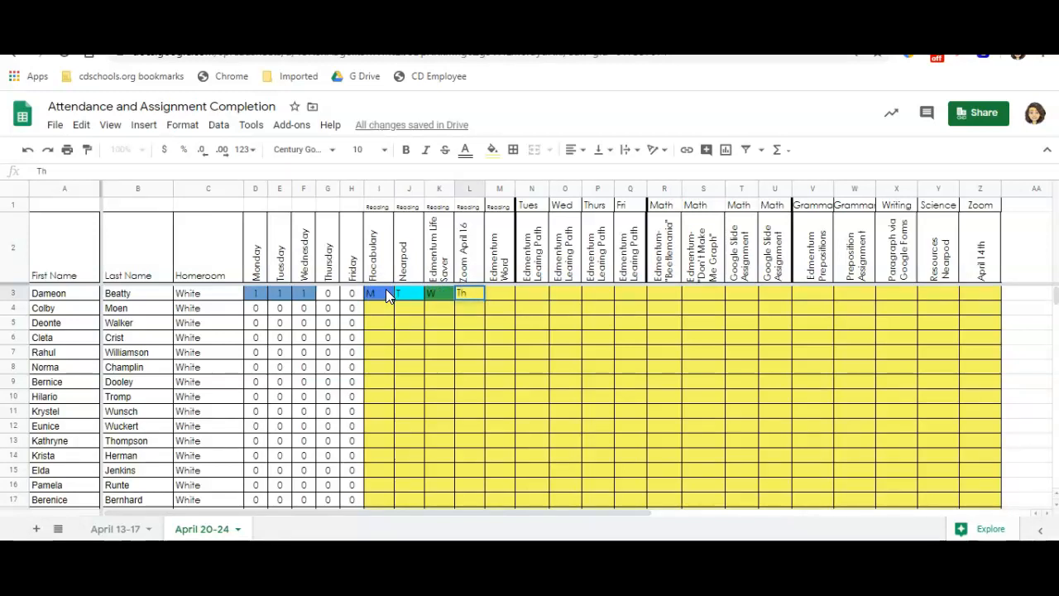
pyautogui.press('Tab')
pyautogui.write('F')
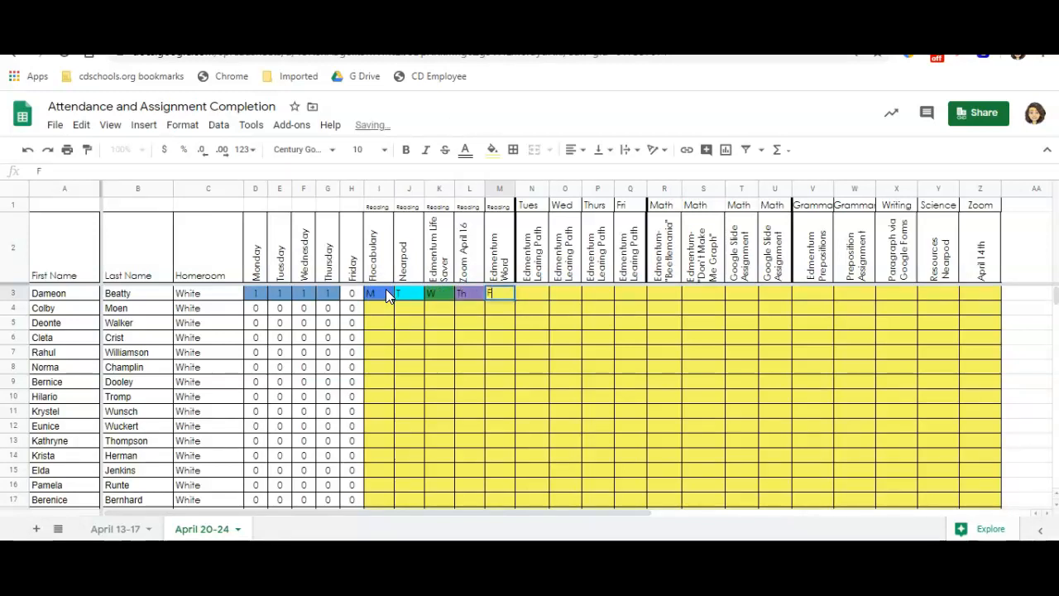
pyautogui.press('Return')
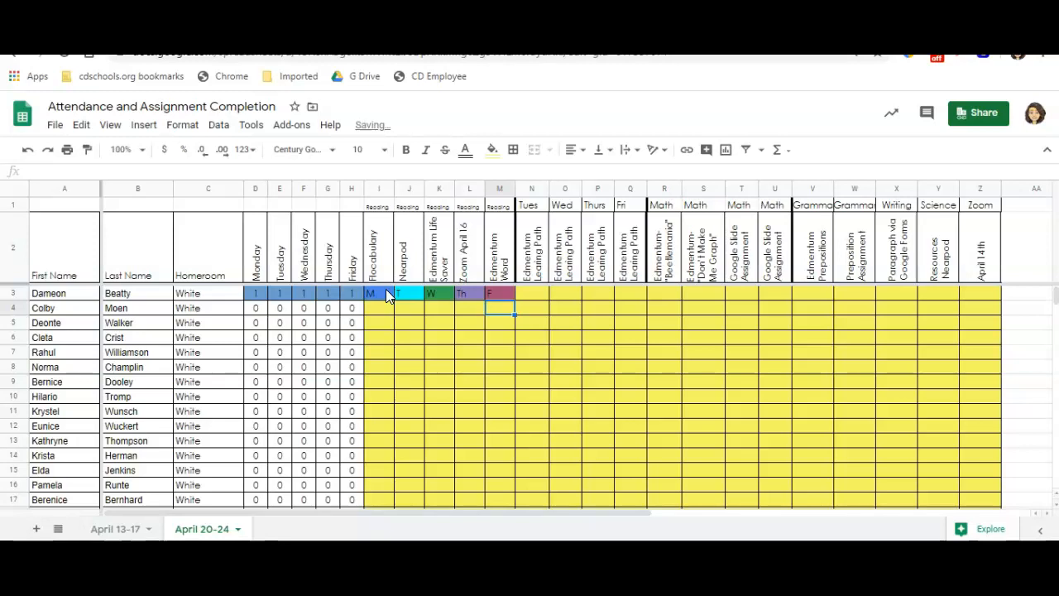